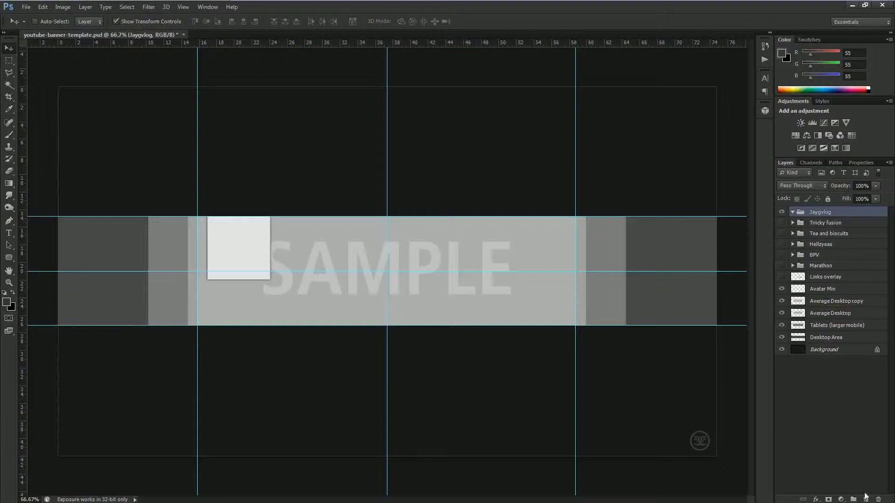
Add a new empty layer and set the foreground colour to dark red
key(ctrl+shift+alt+n)
click(6, 302)
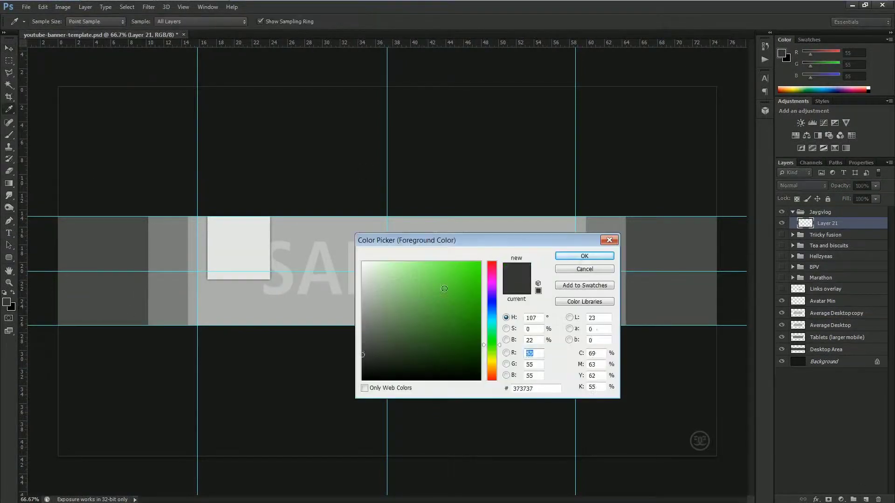
drag(492, 343, 492, 262)
click(478, 327)
click(595, 261)
Draw a dark red radial gradient on Layer 21 and set its blend mode to Overlay
key(g)
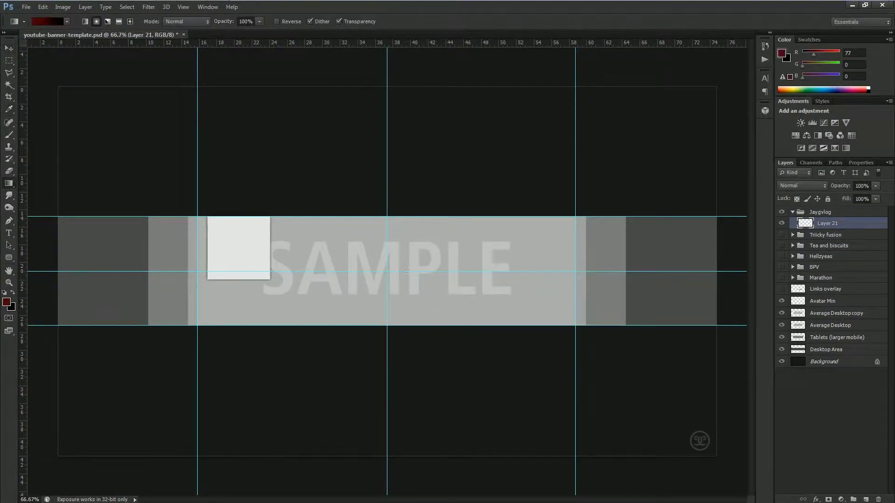
drag(387, 270, 49, 278)
key(ctrl+z)
drag(197, 274, 196, 274)
click(802, 185)
click(791, 232)
click(801, 186)
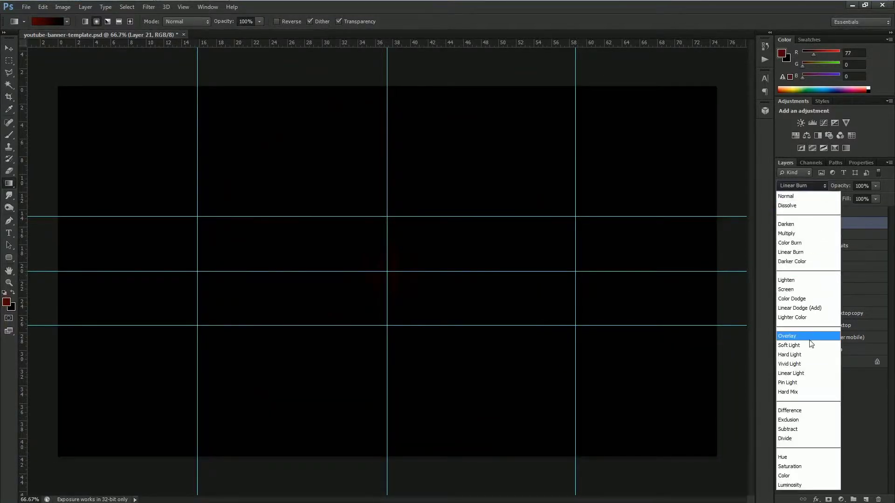
click(789, 333)
click(11, 233)
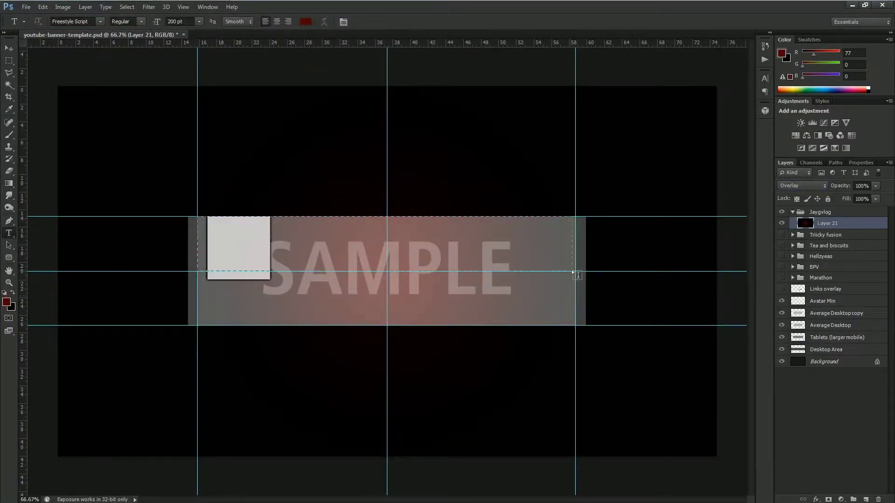
Draw a title text box across the banner's upper band and choose the title font
drag(570, 274, 576, 269)
click(100, 21)
drag(213, 139, 221, 260)
click(223, 245)
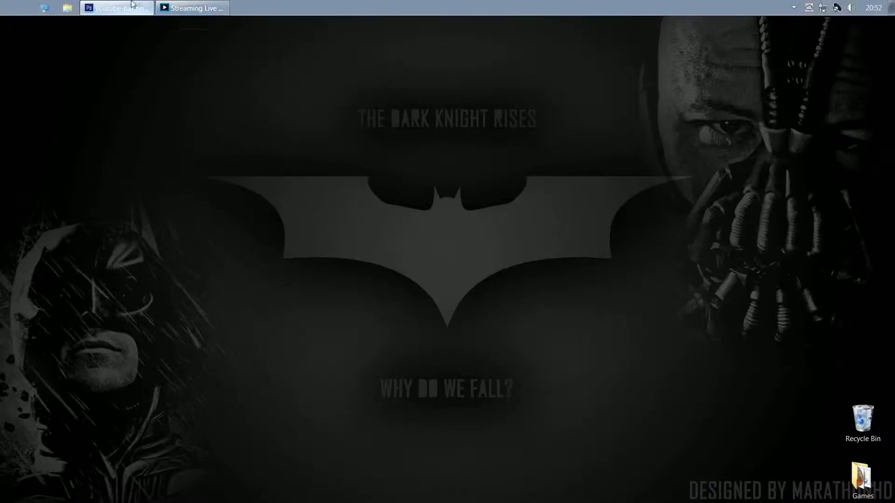
click(344, 5)
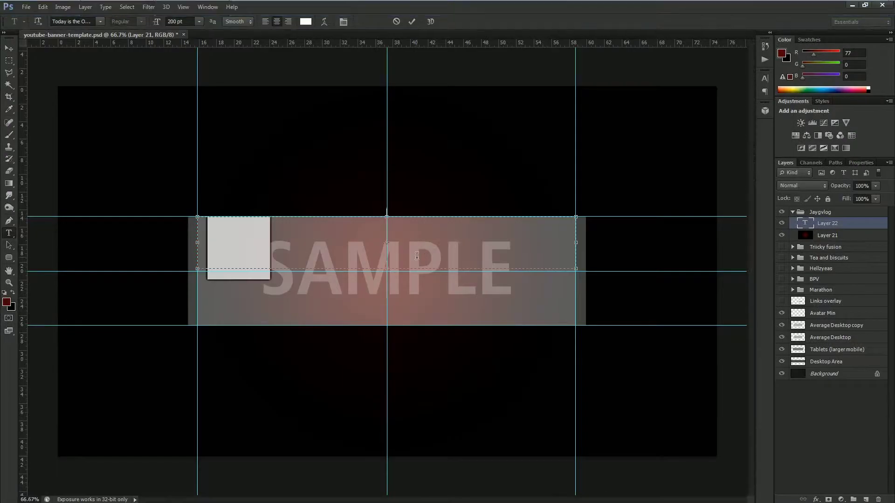
Type the title JAYG VLOGS, correct the typo and spacing, and commit it
text(VLOGS)
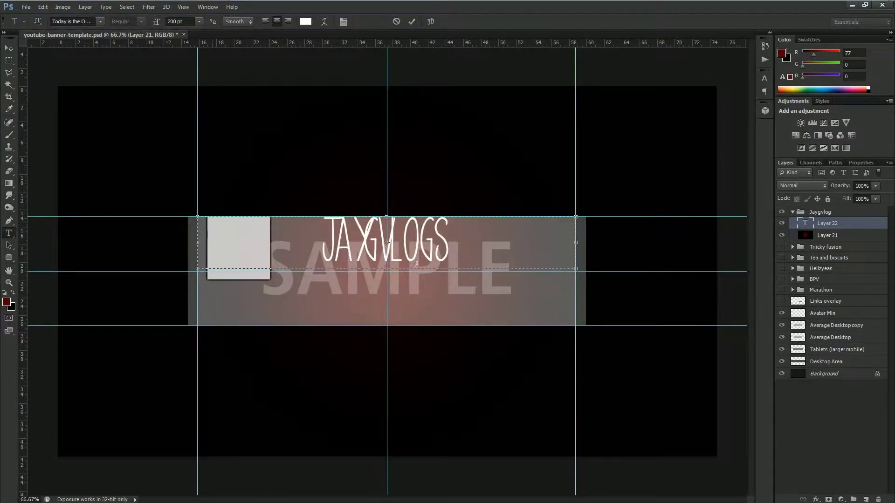
click(364, 265)
key(BackSpace)
text(Y)
key(BackSpace)
key(Left)
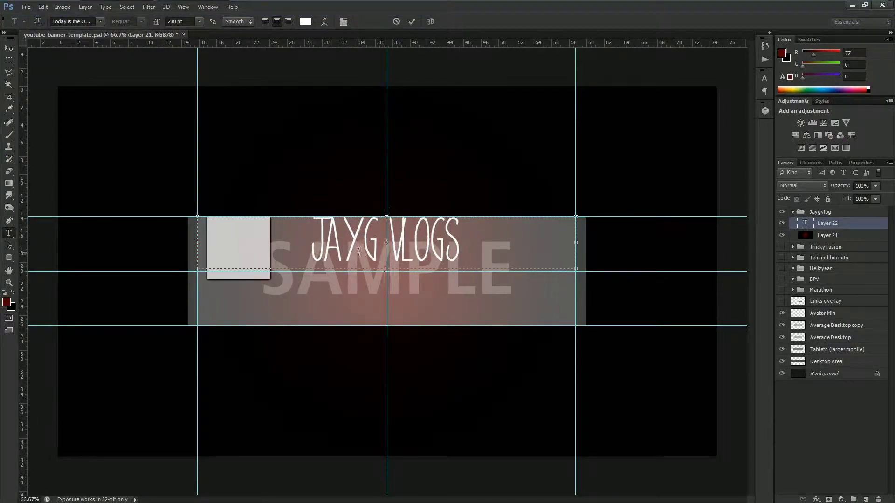
drag(312, 252, 355, 252)
key(ctrl+Return)
key(v)
click(827, 235)
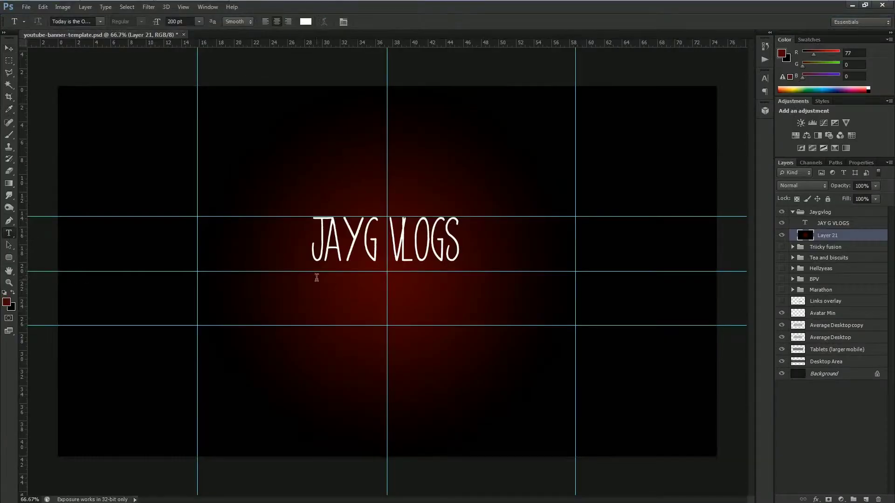
key(ctrl+Return)
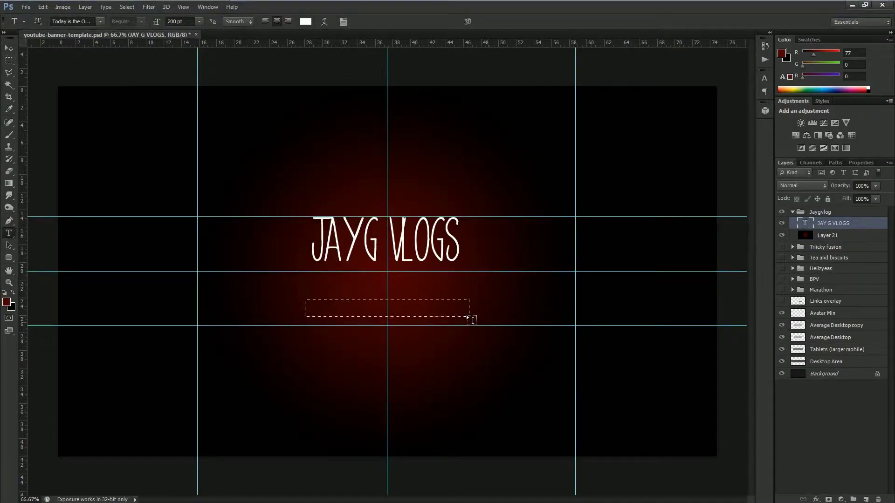
Draw a tagline text box below the title, type Like Me Be Me, and widen the box
drag(472, 320, 465, 326)
click(199, 22)
click(186, 182)
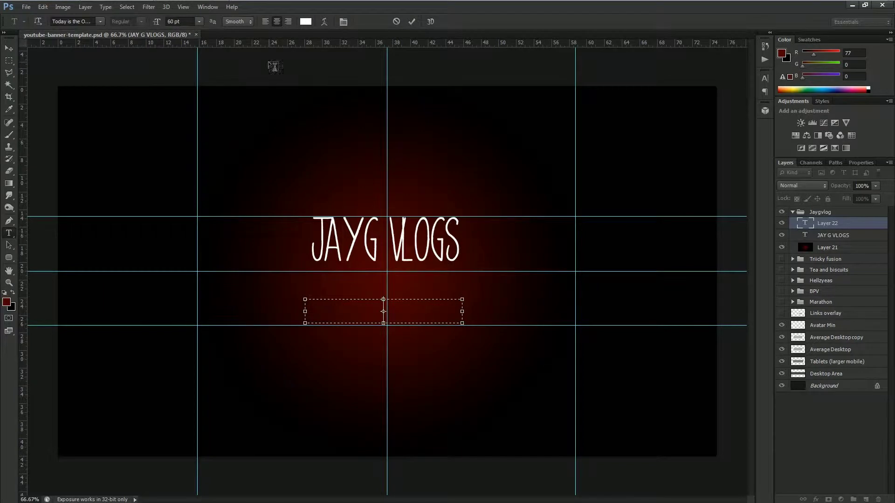
text(Like or BeMe Be Me)
click(199, 21)
click(187, 192)
drag(462, 299, 576, 271)
drag(304, 298, 198, 299)
Set the whole tagline text to 150 pt
key(ctrl+a)
triple_click(182, 21)
text(150)
key(Return)
click(530, 306)
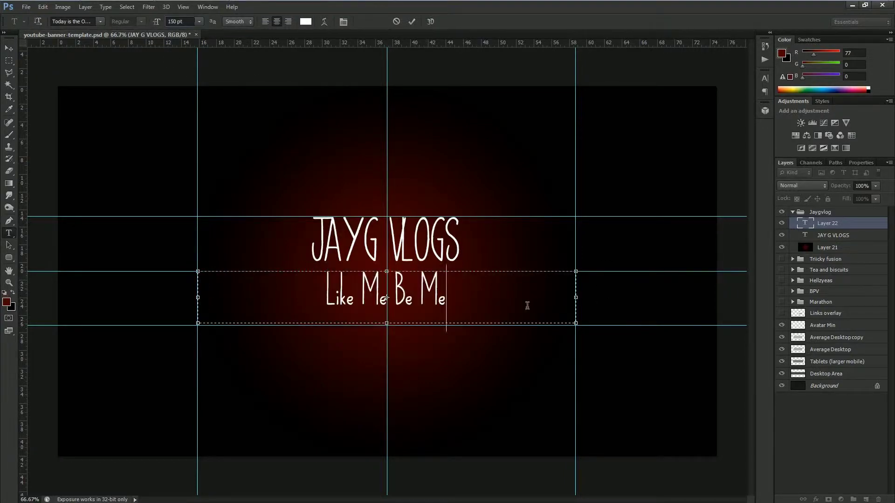
Set the tagline font to Tw Cen MT, wrap it in quotes, and commit it
click(100, 21)
drag(213, 252, 217, 51)
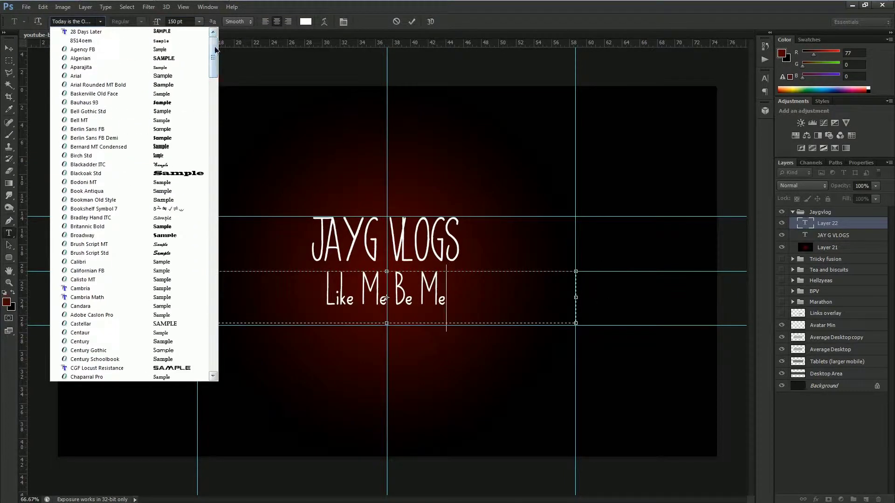
key(Escape)
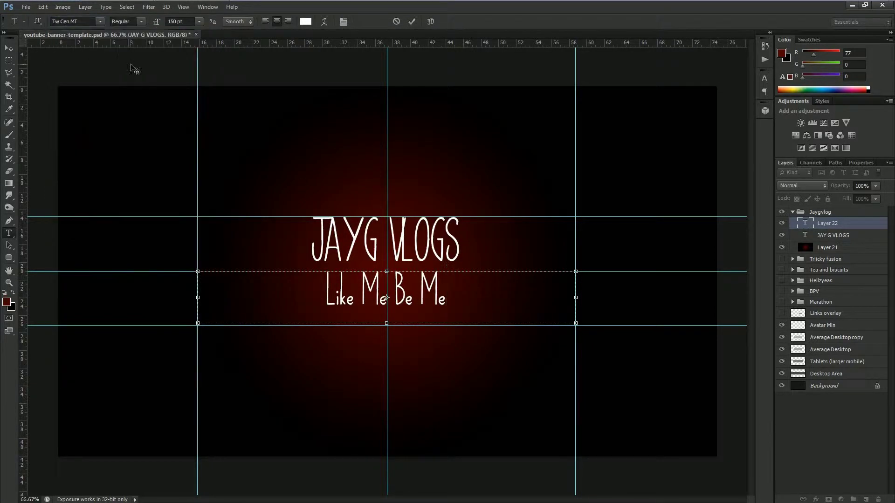
text(")
key(Home)
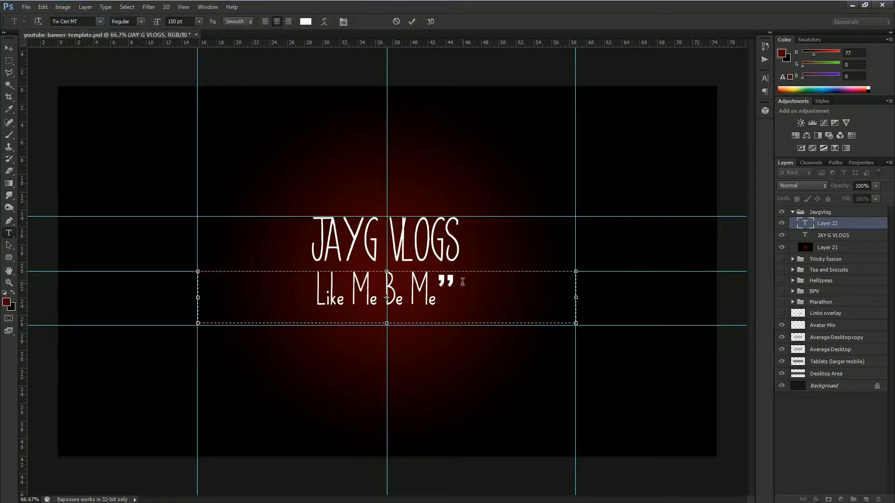
click(99, 22)
click(132, 225)
text(")
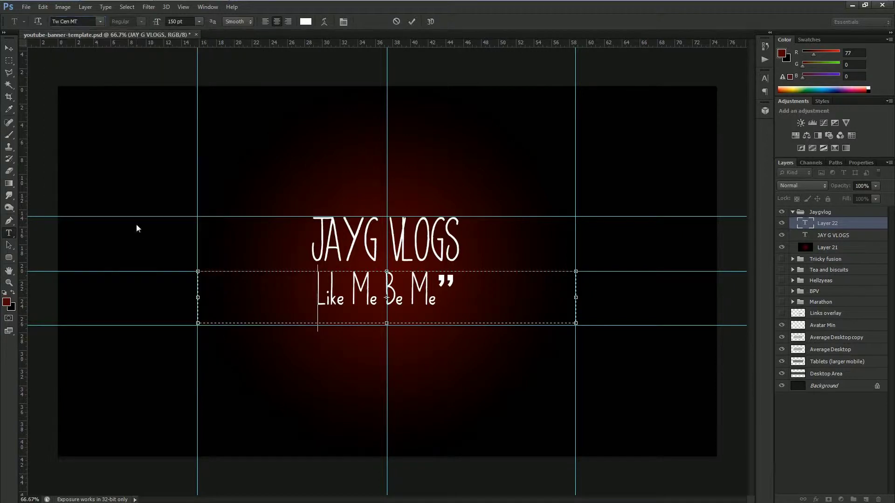
key(ctrl+Return)
key(v)
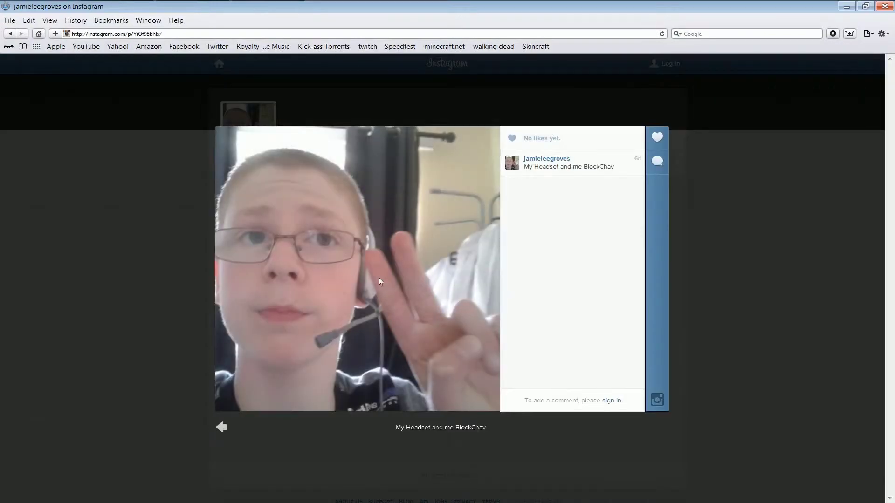
Right-click the Instagram headset selfie post page in Firefox
right_click(379, 279)
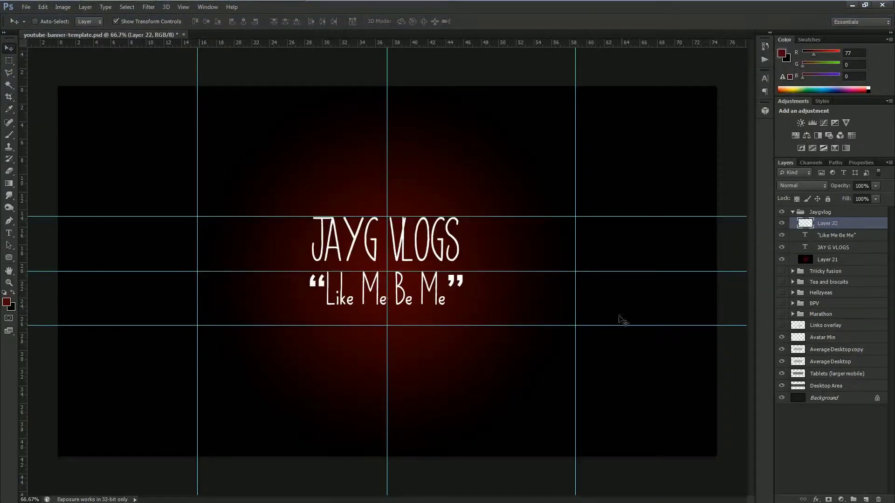
click(43, 6)
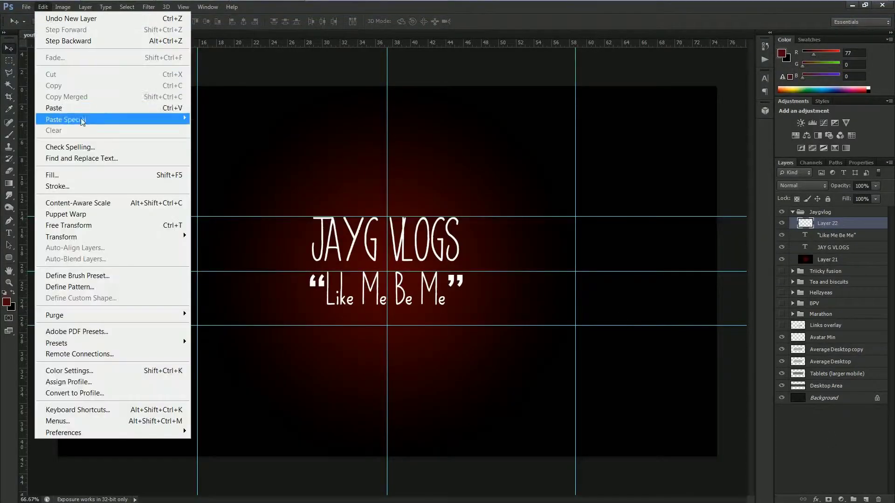
click(33, 120)
click(9, 96)
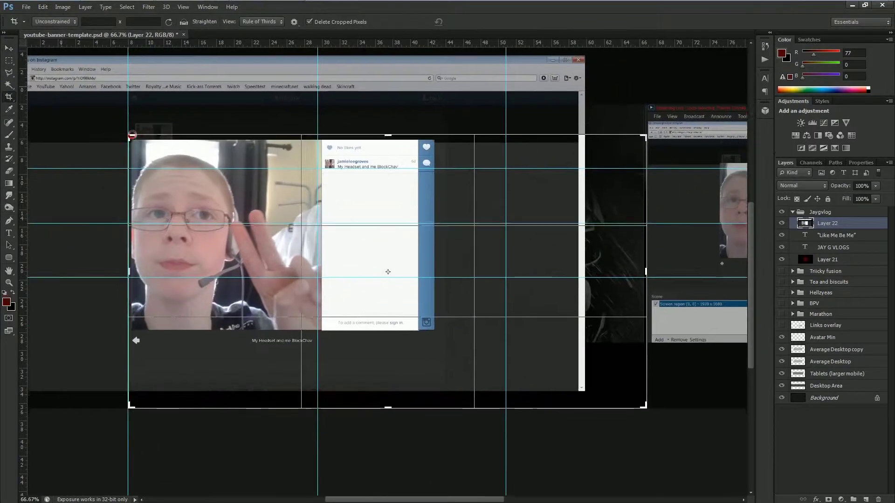
mouse_move(650, 136)
mouse_down()
mouse_move(530, 133)
mouse_move(546, 135)
mouse_up()
drag(388, 408, 387, 330)
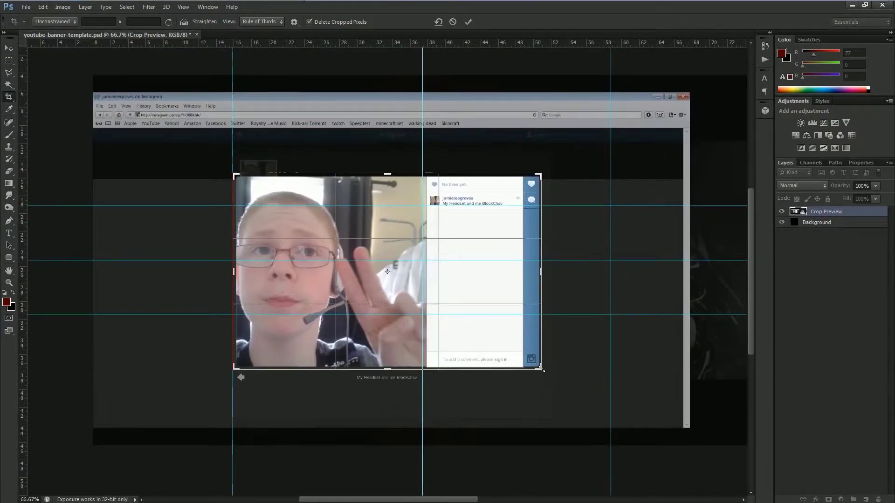
key(Return)
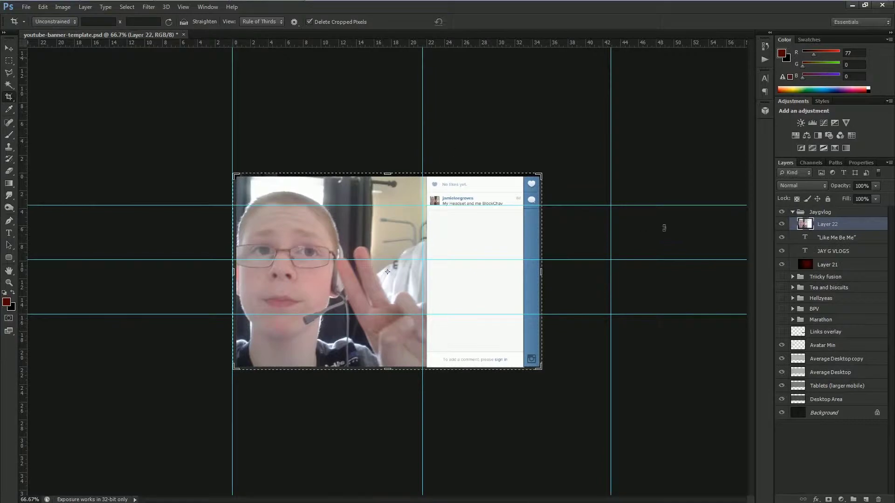
key(v)
click(828, 224)
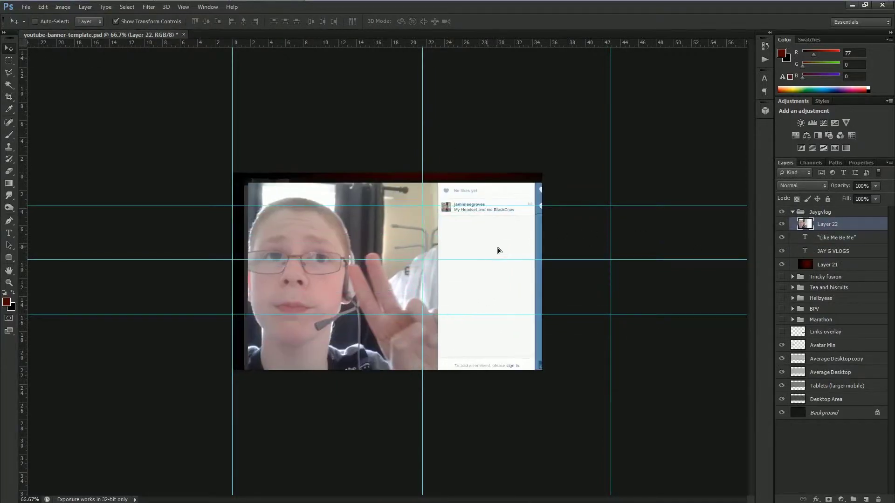
key(e)
mouse_move(448, 219)
mouse_down()
mouse_move(474, 259)
mouse_move(512, 380)
mouse_move(359, 160)
mouse_move(359, 350)
mouse_move(230, 350)
mouse_move(214, 199)
mouse_move(210, 259)
mouse_move(365, 349)
mouse_move(320, 329)
mouse_move(287, 358)
mouse_up()
key(ctrl+alt+z)
key(ctrl+alt+z)
key(ctrl+alt+z)
key(ctrl+shift+z)
key(ctrl+shift+z)
key(ctrl+shift+z)
key(ctrl+shift+z)
key(ctrl+shift+z)
mouse_move(240, 350)
mouse_down()
mouse_move(266, 124)
mouse_move(399, 250)
mouse_move(379, 170)
mouse_move(363, 324)
mouse_move(209, 270)
mouse_up()
key(v)
drag(289, 270, 480, 273)
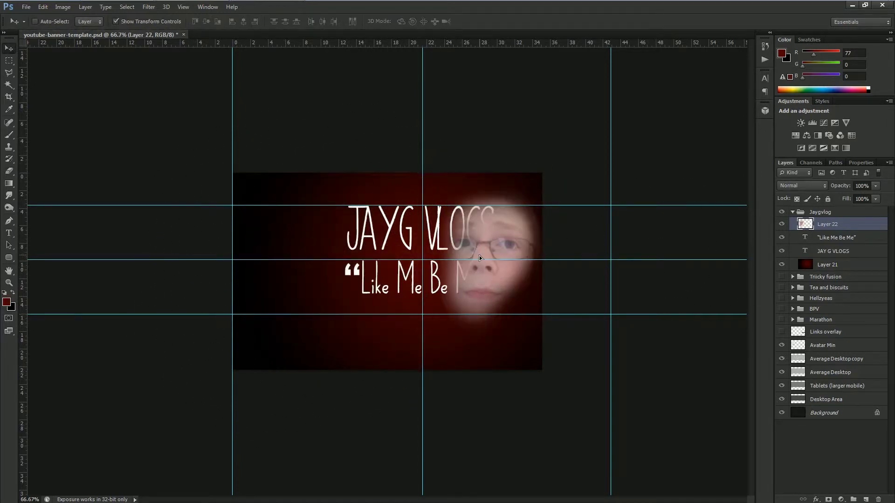
key(ctrl+plus)
click(823, 264)
key(ctrl+minus)
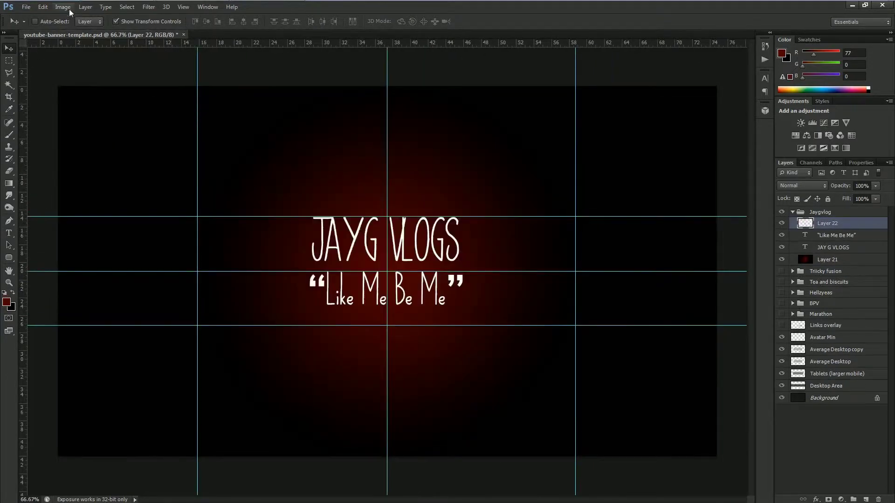
click(42, 6)
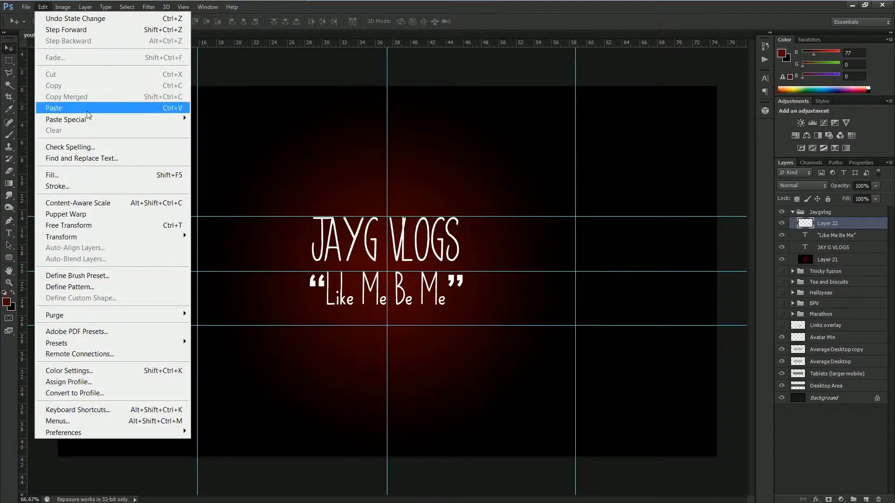
Paste the browser screenshot and delete everything outside the selfie photo
click(61, 104)
key(m)
drag(344, 353, 375, 382)
right_click(328, 248)
click(365, 264)
key(Delete)
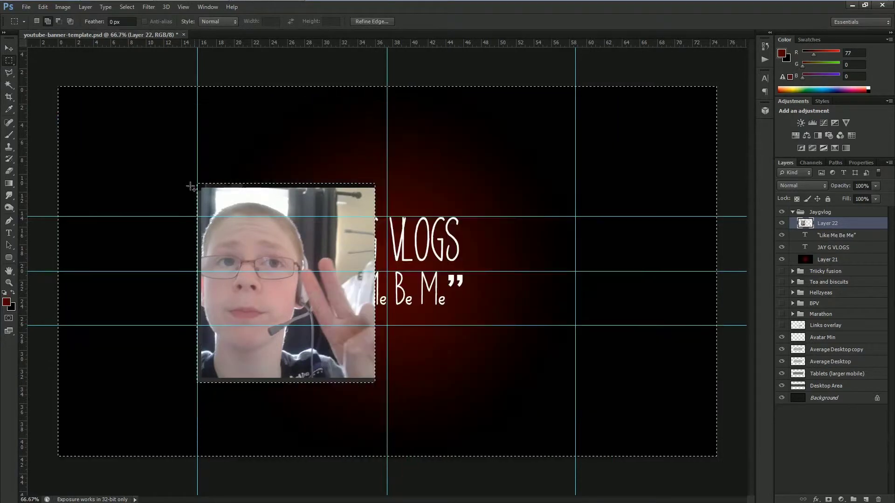
Deselect and soften the photo's edges around the face with a 250 px soft Eraser
key(e)
click(127, 6)
click(140, 28)
mouse_move(354, 163)
mouse_down()
mouse_move(420, 298)
mouse_move(130, 350)
mouse_move(313, 325)
mouse_move(229, 170)
mouse_up()
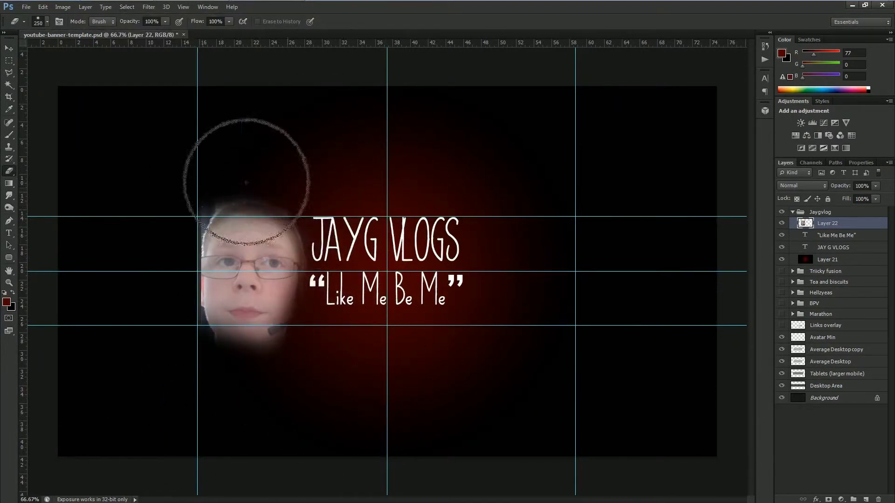
key(ctrl+alt+z)
key(ctrl+alt+z)
key(ctrl+alt+z)
mouse_move(373, 261)
mouse_down()
mouse_move(309, 390)
mouse_move(174, 314)
mouse_move(289, 130)
mouse_move(250, 120)
mouse_move(170, 190)
mouse_move(232, 164)
mouse_up()
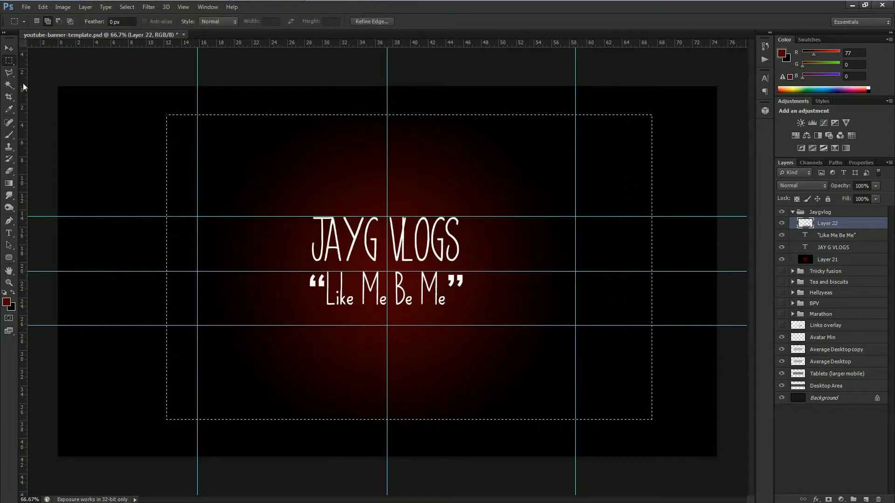
Move the face cutout beside the title and set its blend mode to Color Dodge
key(v)
key(ctrl+d)
drag(409, 242, 515, 232)
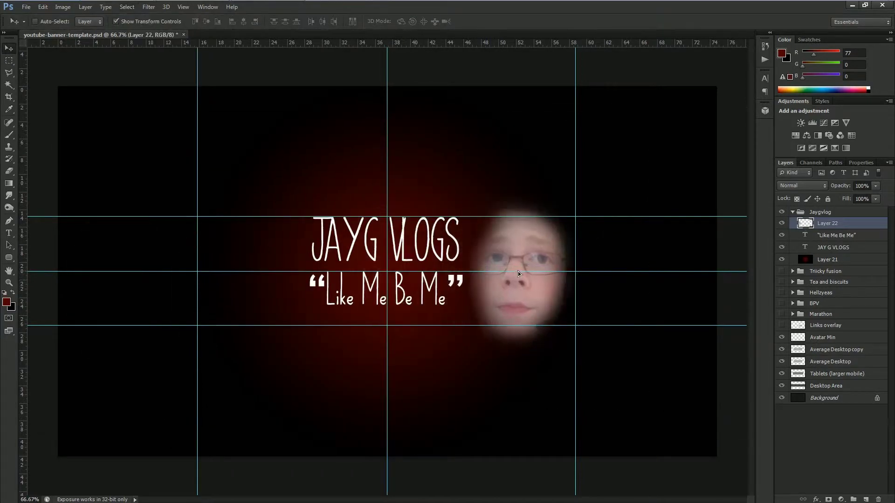
click(802, 185)
click(786, 290)
click(802, 185)
click(798, 309)
click(802, 185)
key(Down)
key(Down)
key(Down)
key(Down)
key(Down)
key(Down)
key(Down)
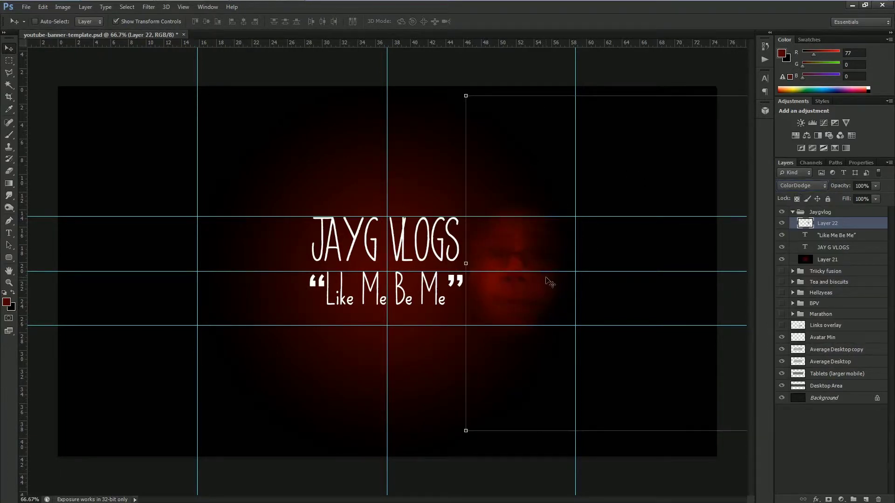
Select the Like Me Be Me text layer and open its layer options
click(834, 235)
right_click(871, 234)
click(865, 234)
right_click(859, 233)
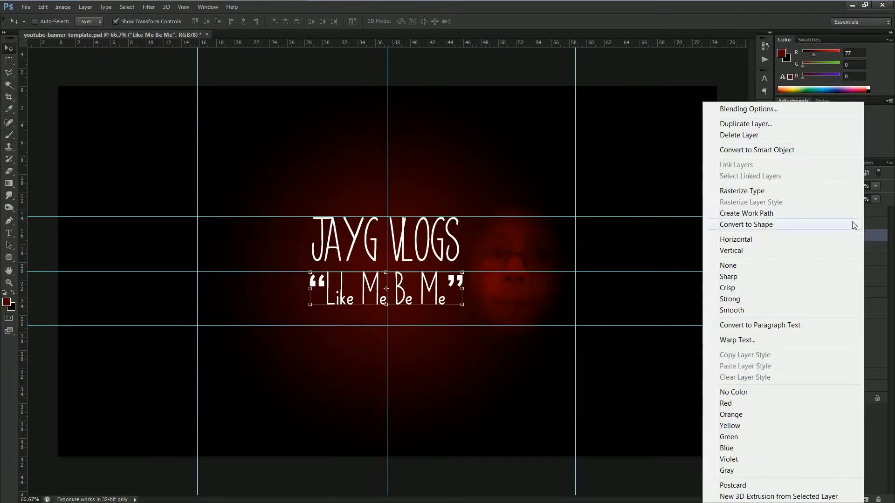
Duplicate the JAY G VLOGS title layer twice and nudge the first copy left
click(846, 220)
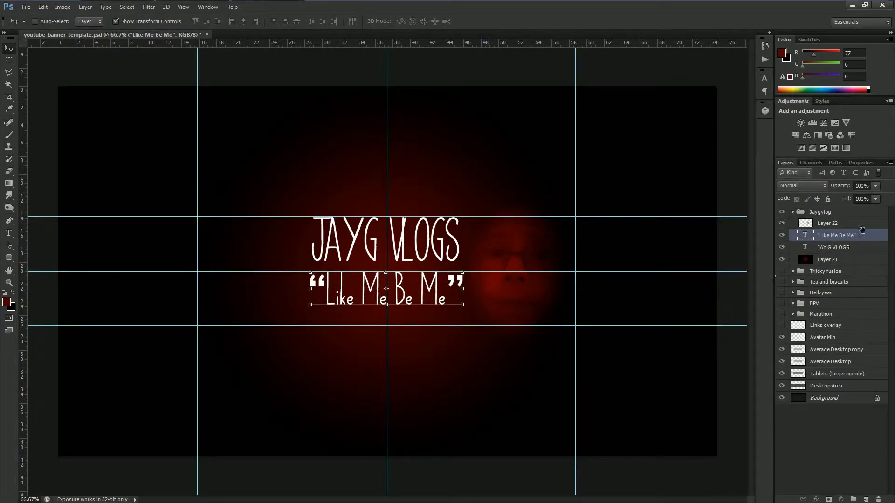
drag(833, 248, 868, 500)
key(ctrl+j)
click(860, 259)
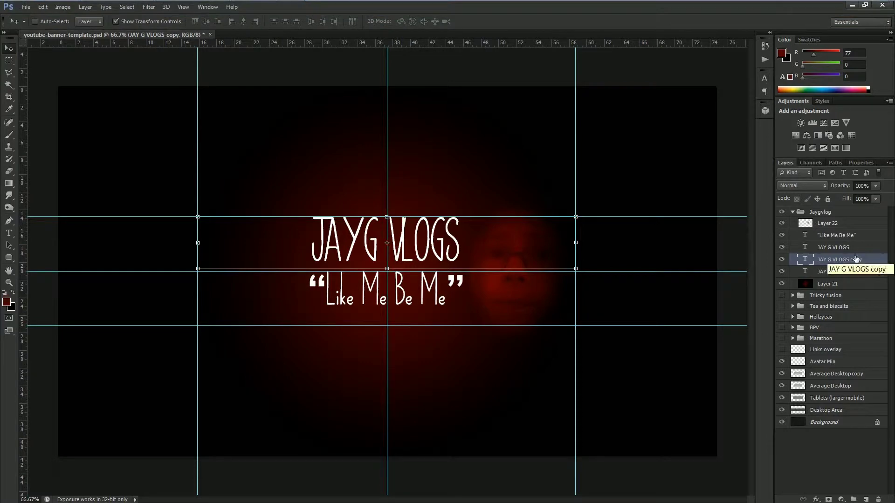
key(shift+Left)
click(9, 233)
click(782, 248)
Recolour the left-shifted title copy cyan and lower its opacity to 18%
click(782, 272)
click(409, 252)
key(ctrl+a)
click(305, 21)
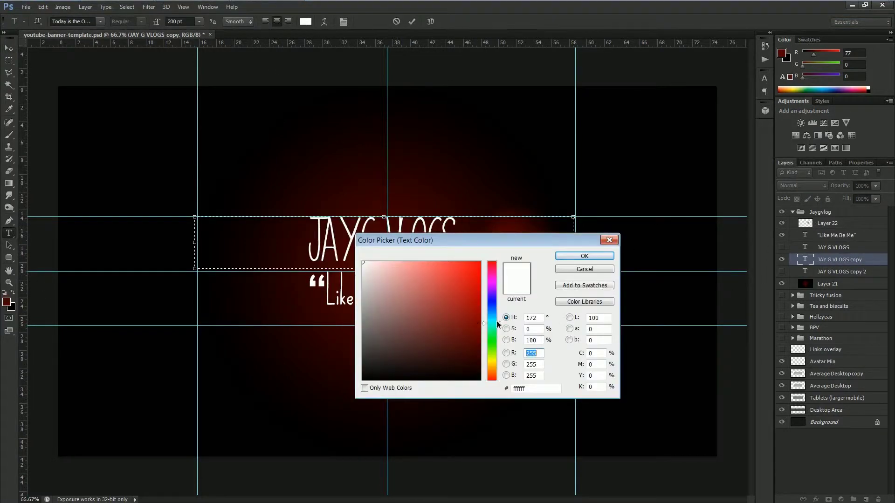
click(585, 256)
drag(875, 186, 837, 205)
key(v)
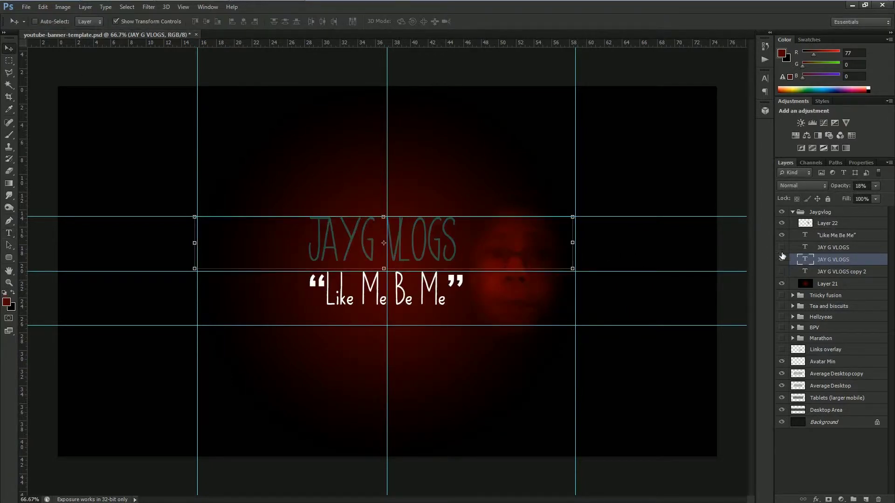
Nudge the second title copy right and recolour its text red
click(782, 271)
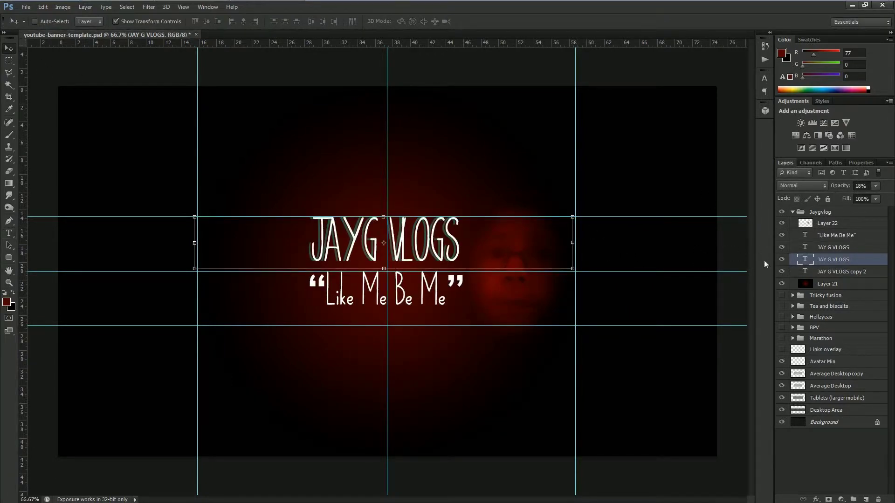
click(788, 271)
key(shift+Right)
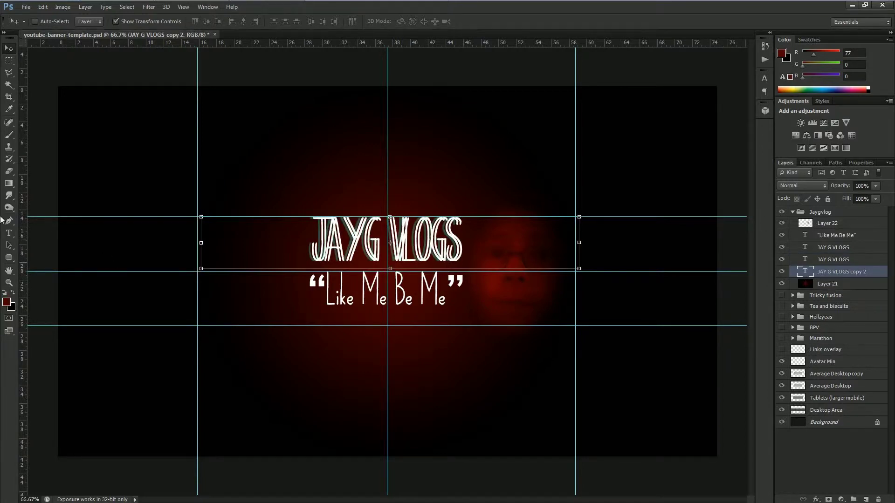
click(2, 233)
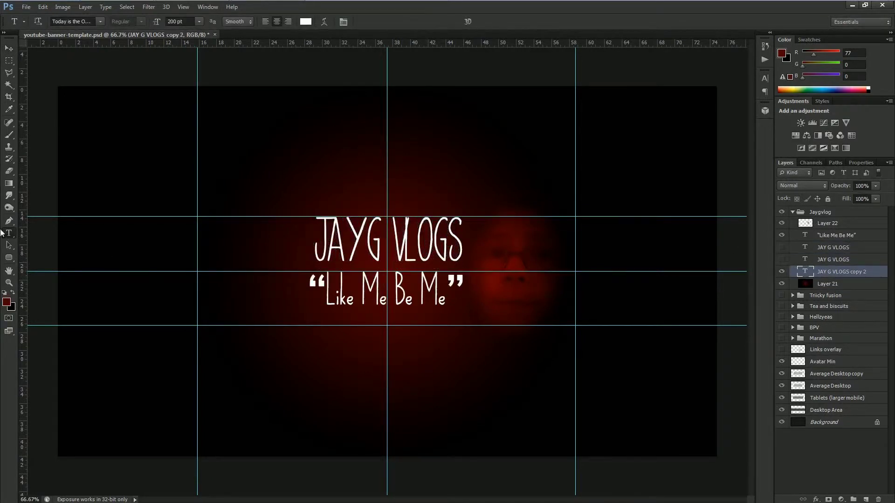
click(276, 240)
key(ctrl+a)
click(305, 21)
click(475, 268)
click(587, 256)
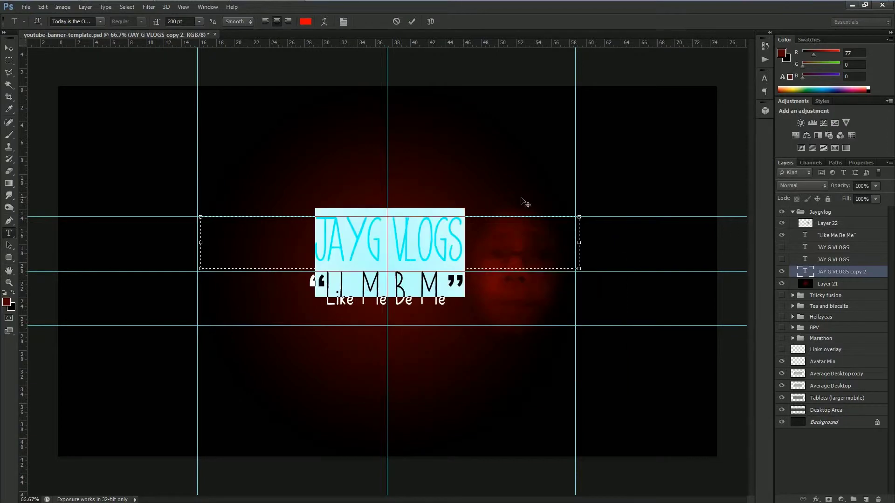
click(9, 48)
Make the hidden title layers visible again
click(782, 247)
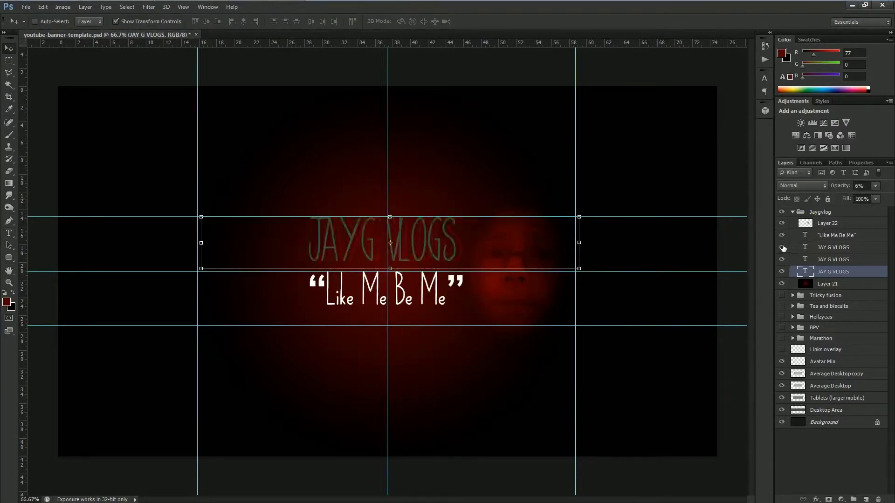
click(833, 259)
drag(358, 262, 358, 262)
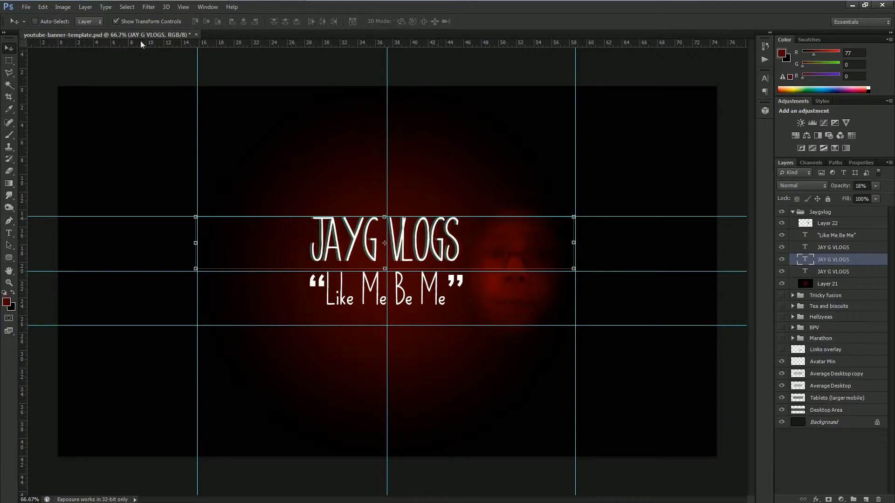
key(alt+f)
key(n)
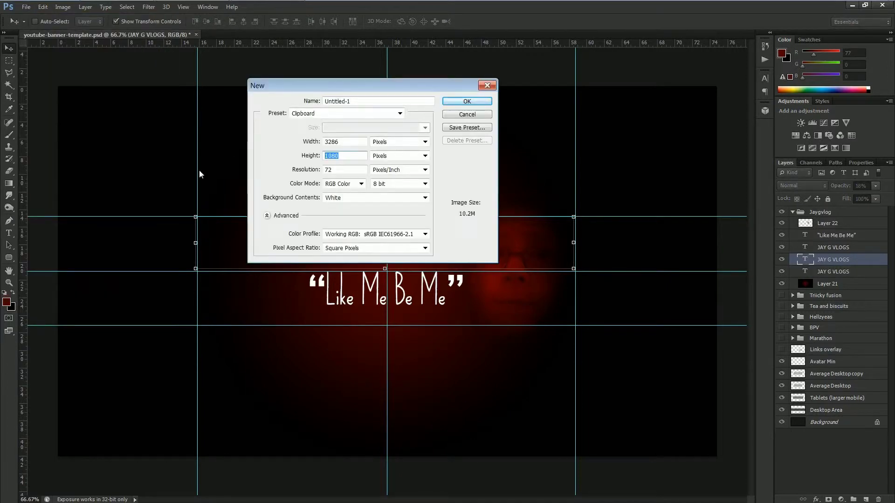
Create an 800×800 px document and fill it with a dark red radial gradient
text(800)
key(Return)
key(g)
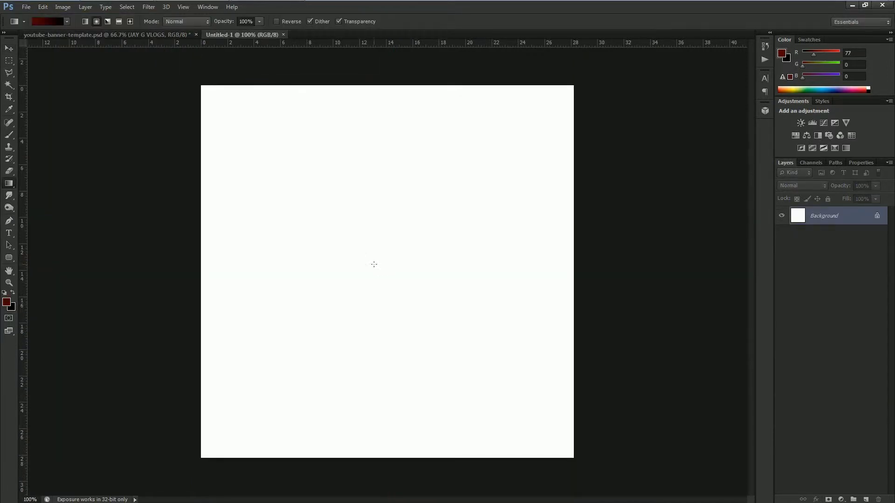
drag(387, 272, 127, 271)
Add large white JAYG text at 500 pt across the square canvas
key(t)
drag(213, 136, 556, 440)
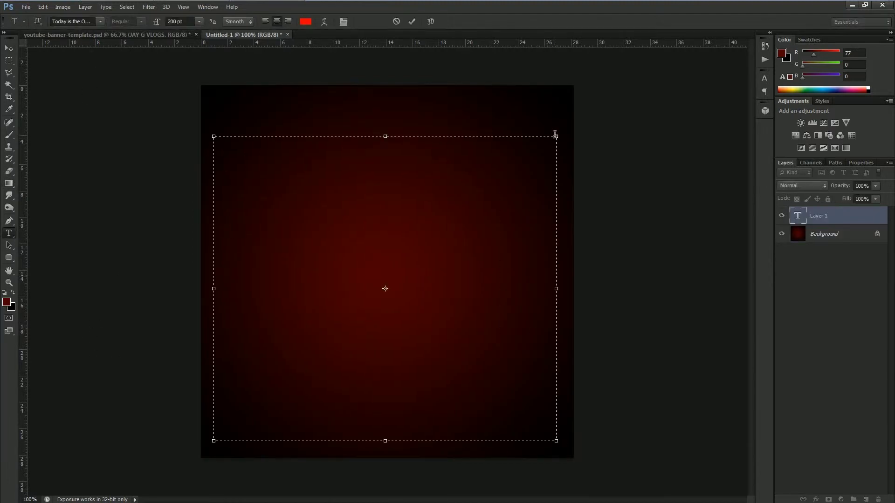
text(JAYG)
key(ctrl+a)
click(305, 22)
click(360, 262)
click(577, 254)
click(443, 158)
key(ctrl+a)
click(199, 21)
text(500)
key(Return)
key(ctrl+Return)
Type VLOGS below JAYG and duplicate the JAY G layer twice
click(520, 243)
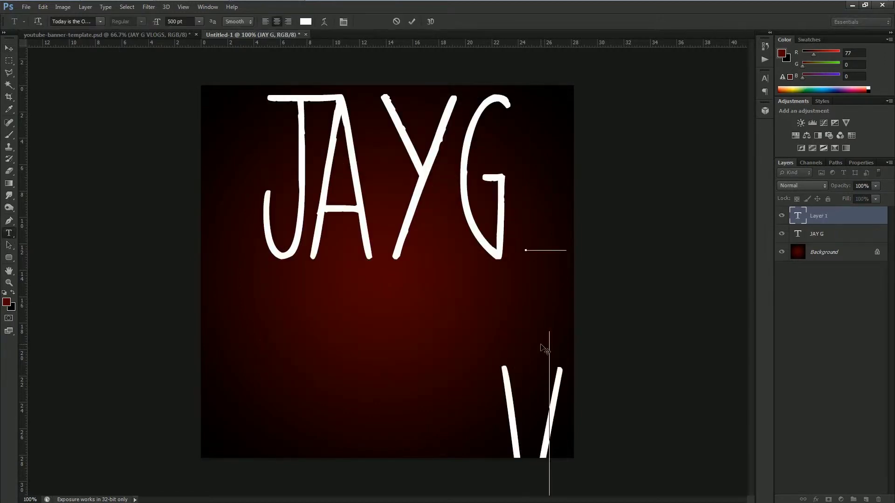
text(LOG)
text(S)
text(v)
click(816, 234)
key(ctrl+j)
key(ctrl+j)
drag(838, 251, 853, 271)
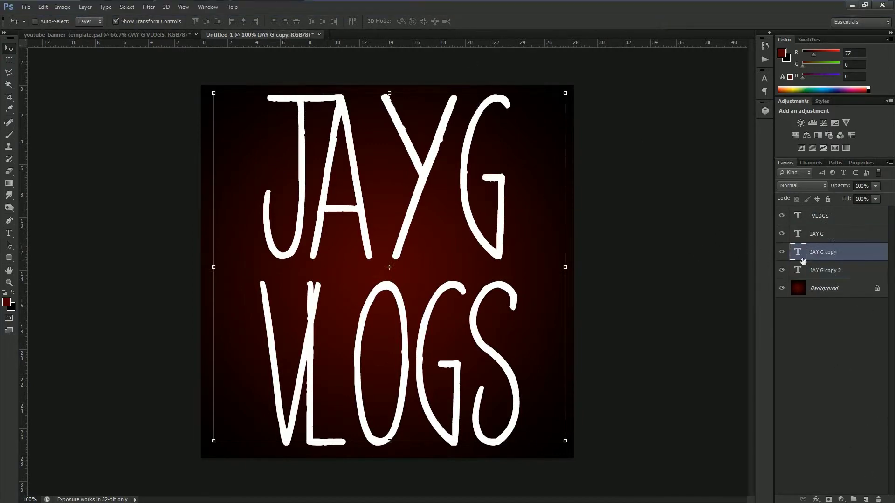
Offset the two JAYG copies left and right and lower their opacity to about 15–30%
key(shift+Left)
key(shift+Right)
click(782, 234)
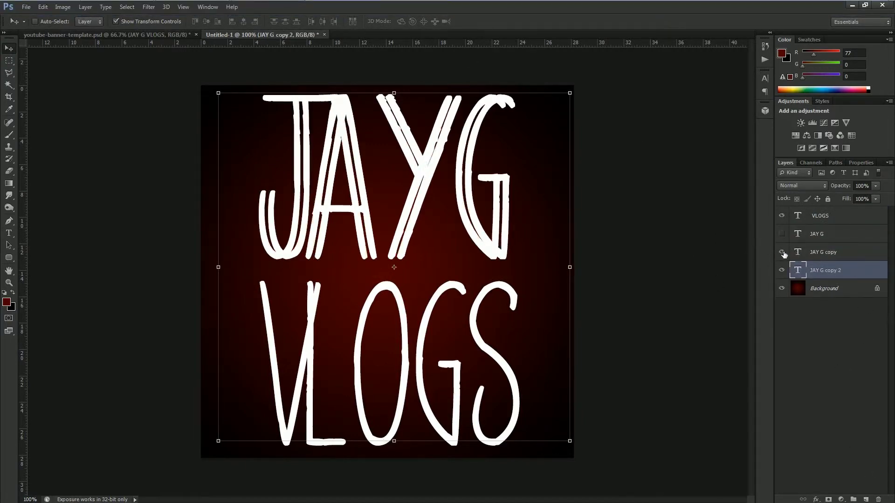
click(782, 252)
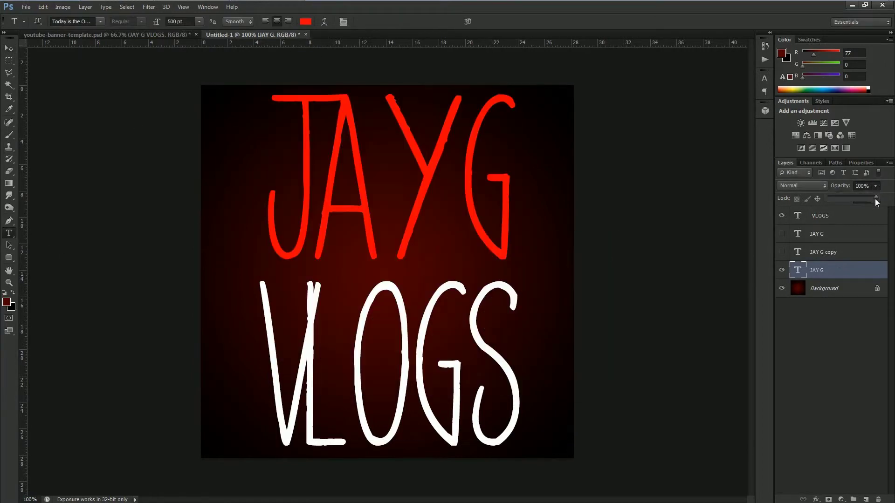
drag(875, 198, 835, 200)
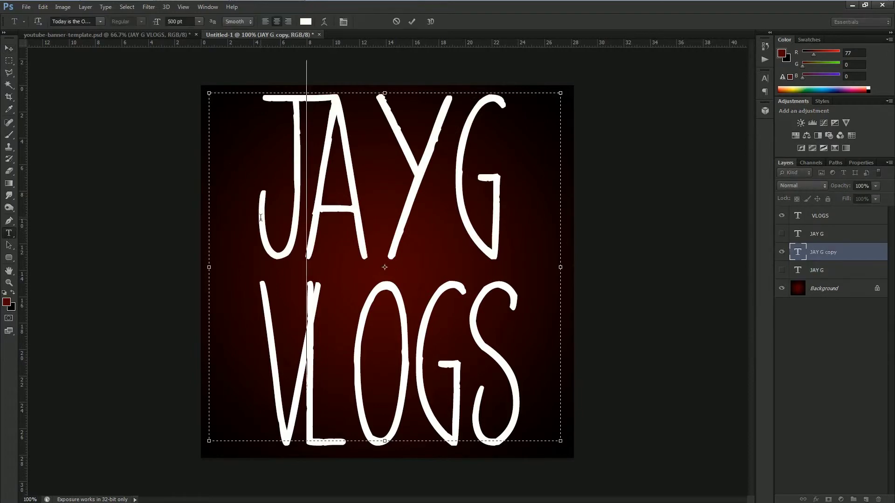
drag(876, 186, 841, 200)
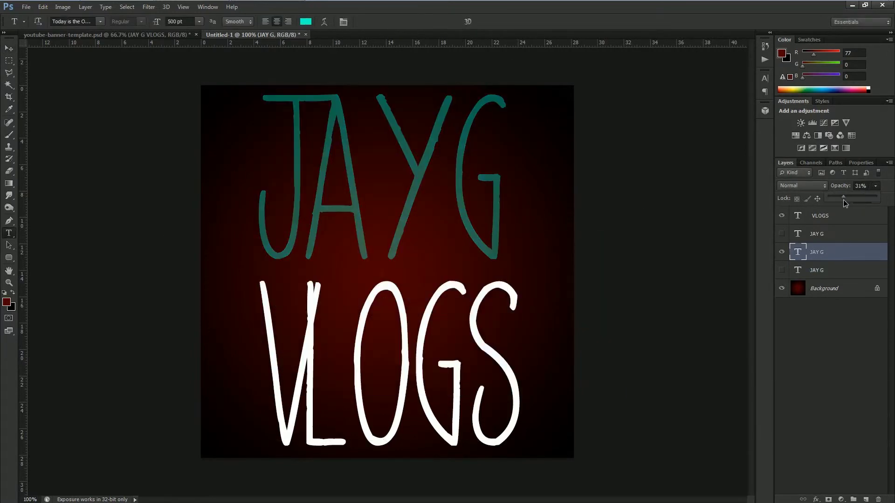
Show the white JAYG and its red and teal copies again, then duplicate VLOGS
key(v)
click(782, 234)
click(782, 252)
drag(782, 258, 781, 273)
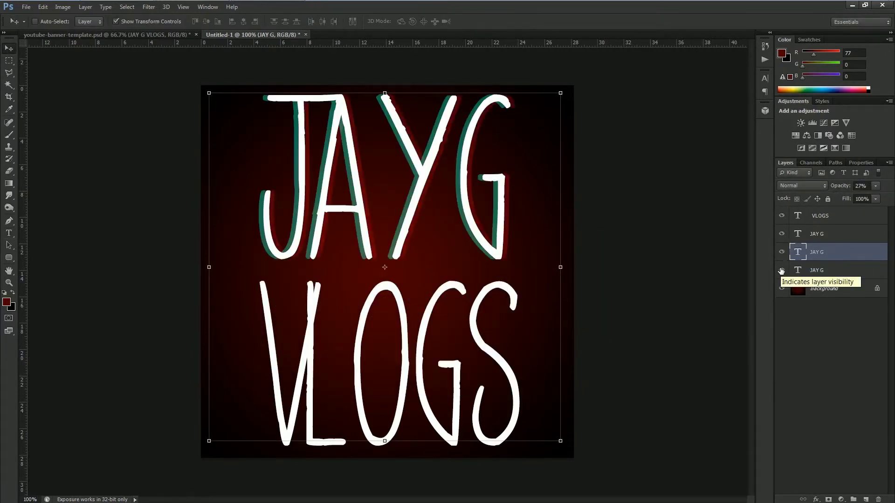
click(839, 216)
key(ctrl+j)
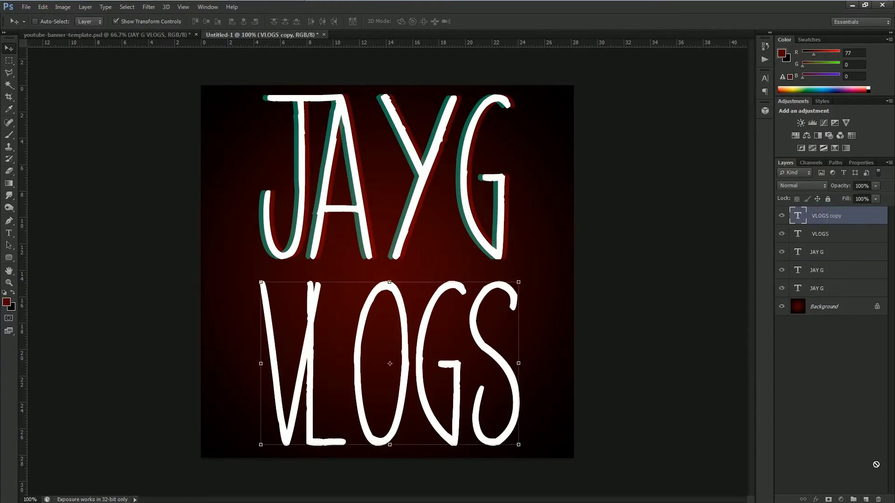
Make a second VLOGS copy, recolour it red and set its opacity to 23%
key(ctrl+j)
key(alt+bracketleft)
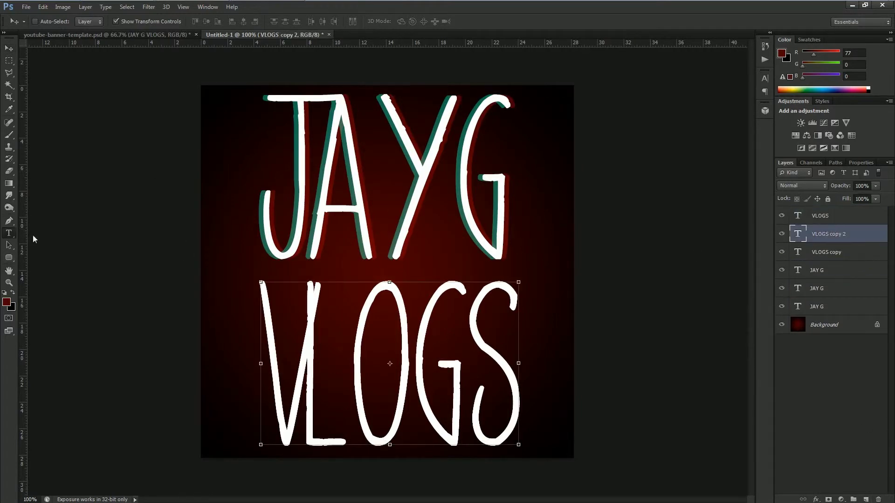
click(9, 235)
click(782, 251)
click(307, 356)
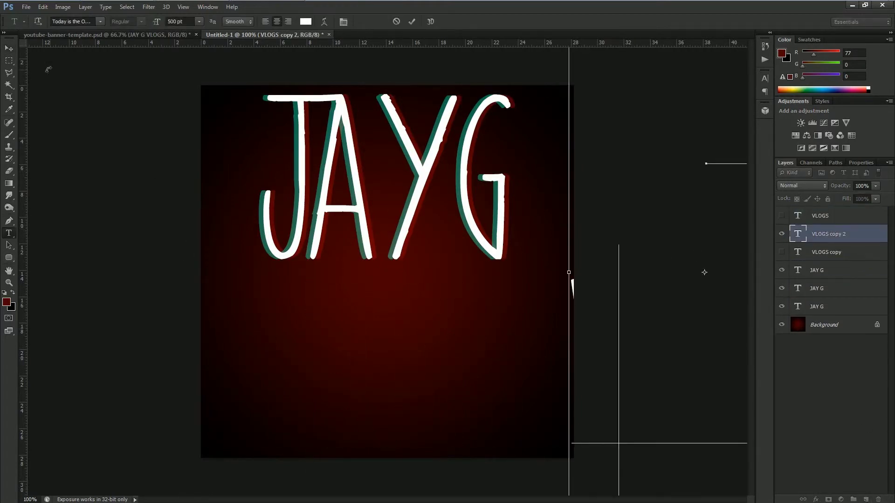
key(ctrl+a)
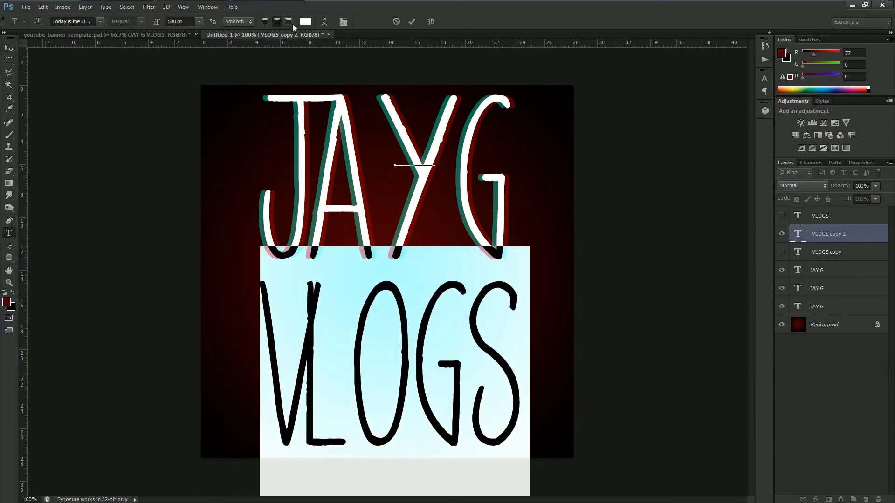
click(306, 21)
click(610, 264)
click(876, 186)
drag(876, 197, 839, 197)
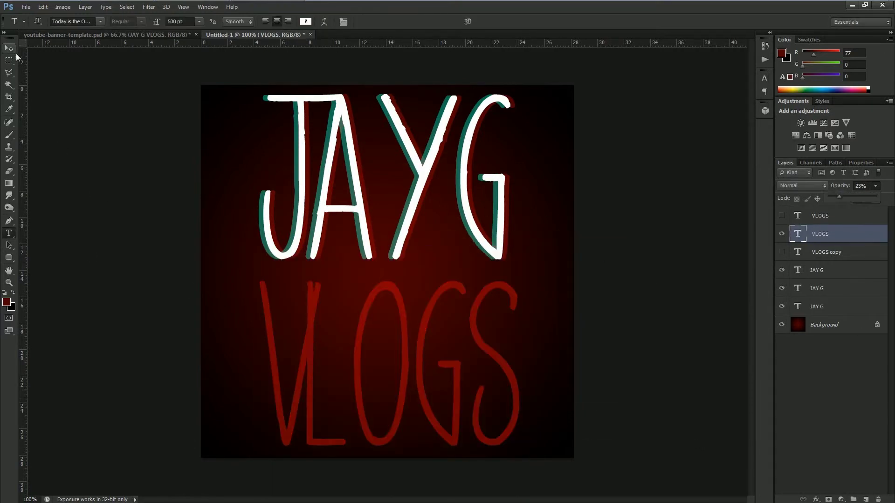
Nudge the other VLOGS copy slightly left with the top VLOGS layer hidden
key(v)
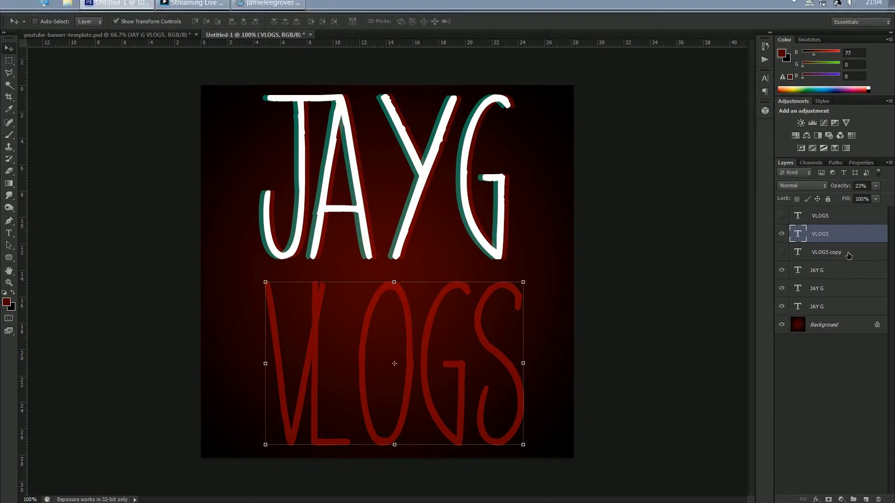
click(835, 253)
click(782, 251)
click(782, 234)
drag(443, 366, 438, 365)
Recolour the offset VLOGS copy's text teal
key(t)
click(285, 330)
key(ctrl+a)
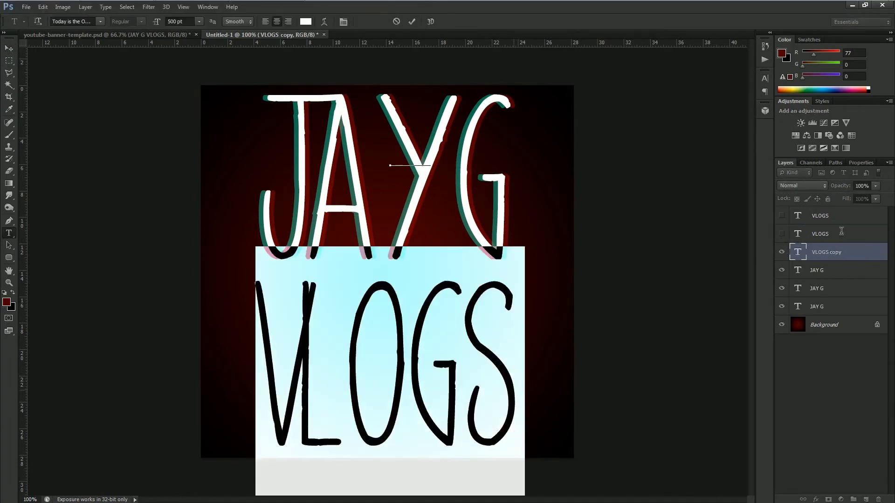
click(306, 22)
drag(492, 364, 492, 326)
click(469, 309)
click(585, 256)
Lower the teal VLOGS copy to about 46% opacity and show all VLOGS layers
click(412, 22)
click(876, 186)
mouse_move(876, 197)
mouse_down()
mouse_move(851, 196)
mouse_move(849, 206)
mouse_up()
click(782, 233)
click(782, 216)
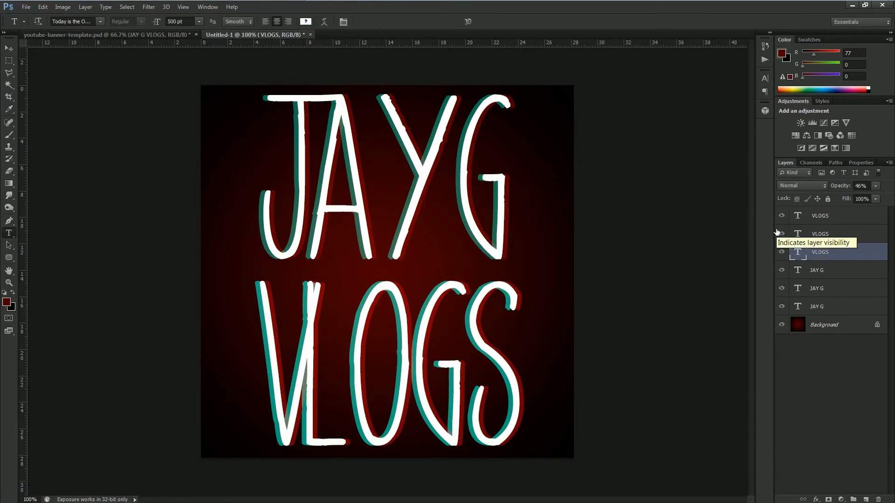